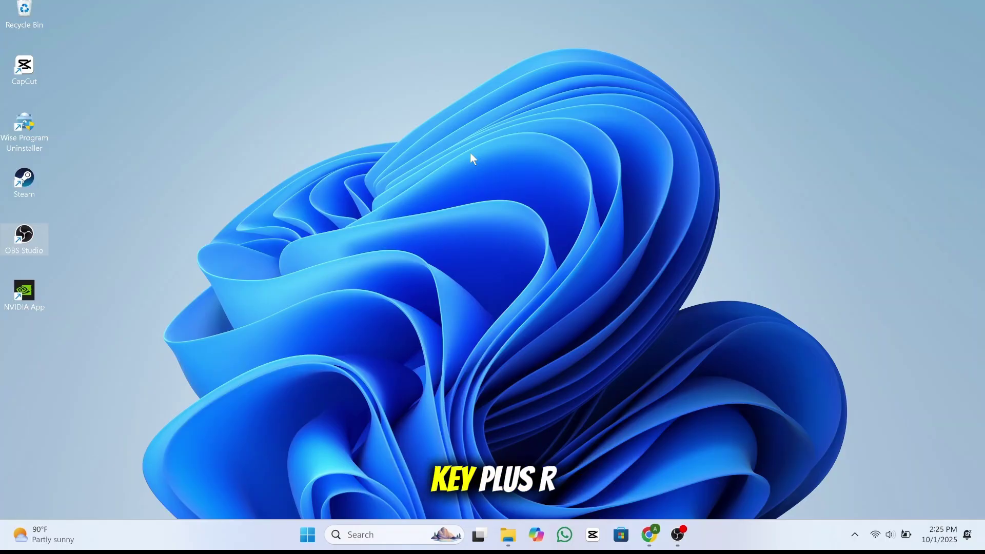
- Bring up the Run dialog, centre it on screen, and enter prefetch as the location
key("super+r")
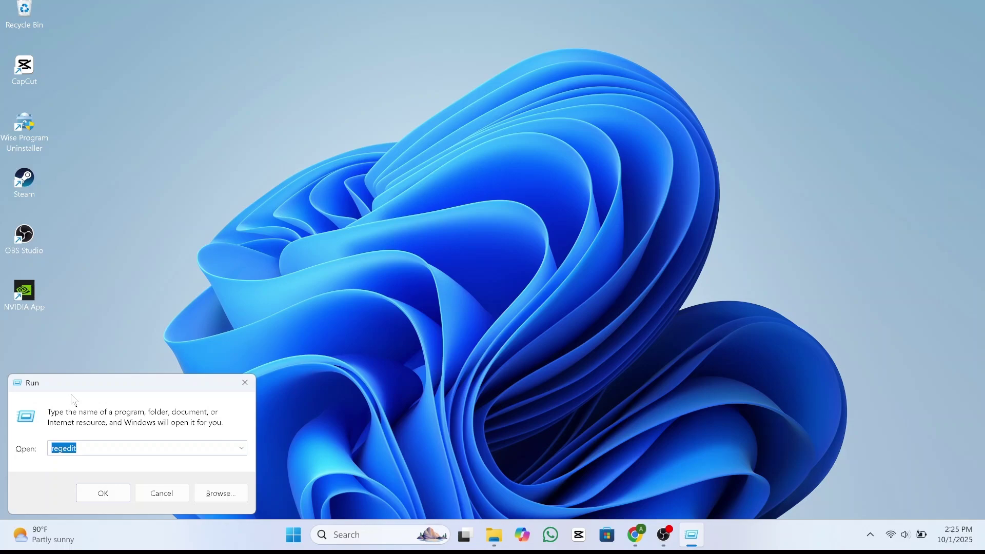
left_click_drag(343, 185, 400, 164)
left_click(412, 226)
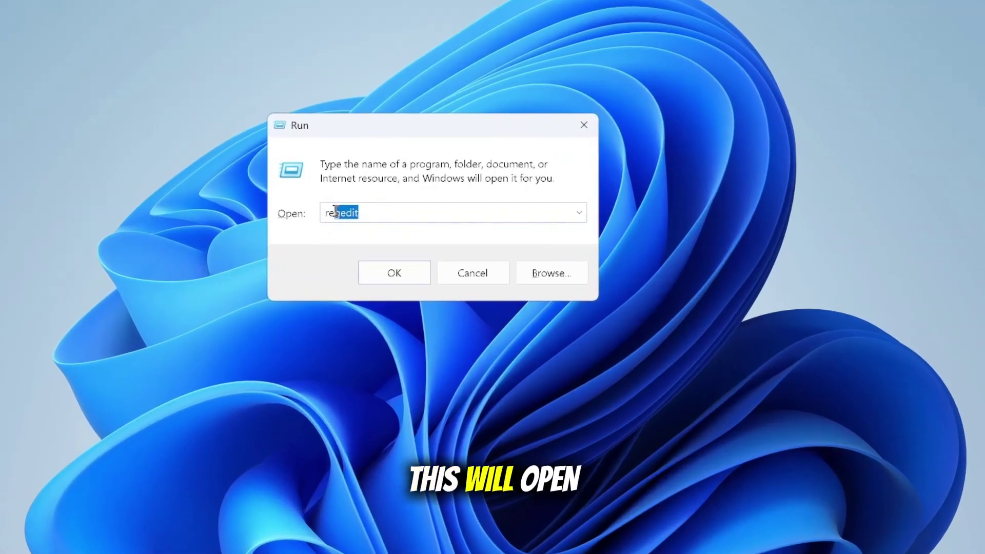
type("prefetch")
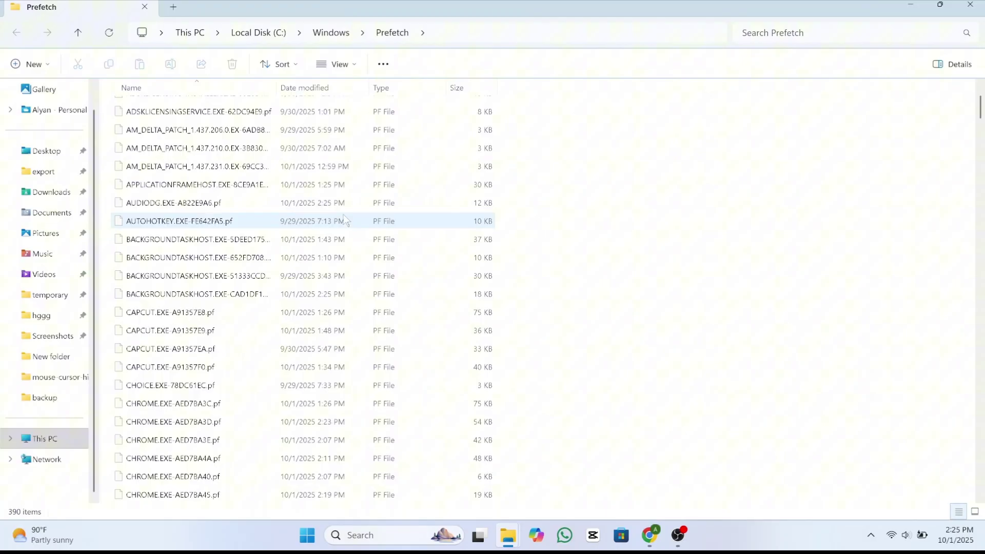
scroll(597, 223, "down", 5)
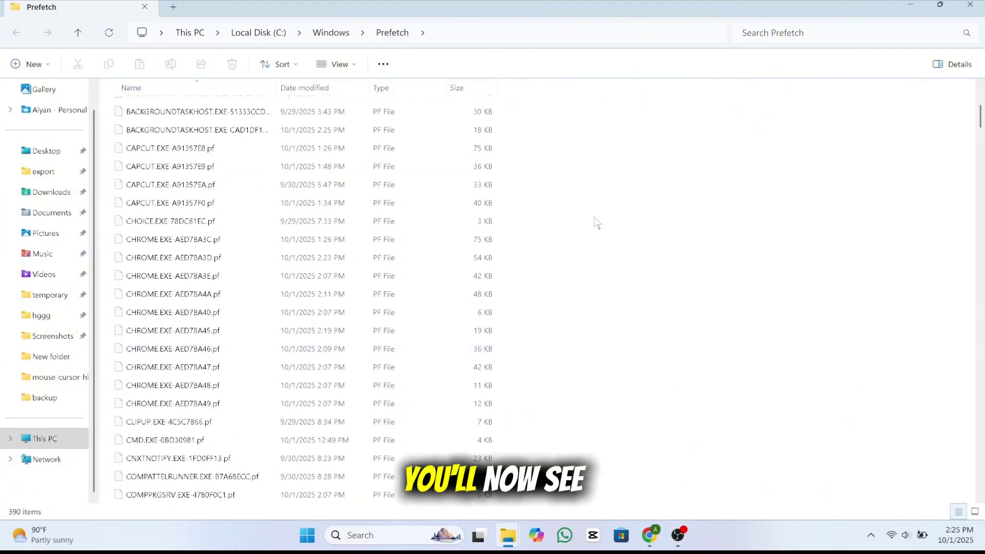
scroll(598, 194, "up", 4)
scroll(604, 166, "up", 1)
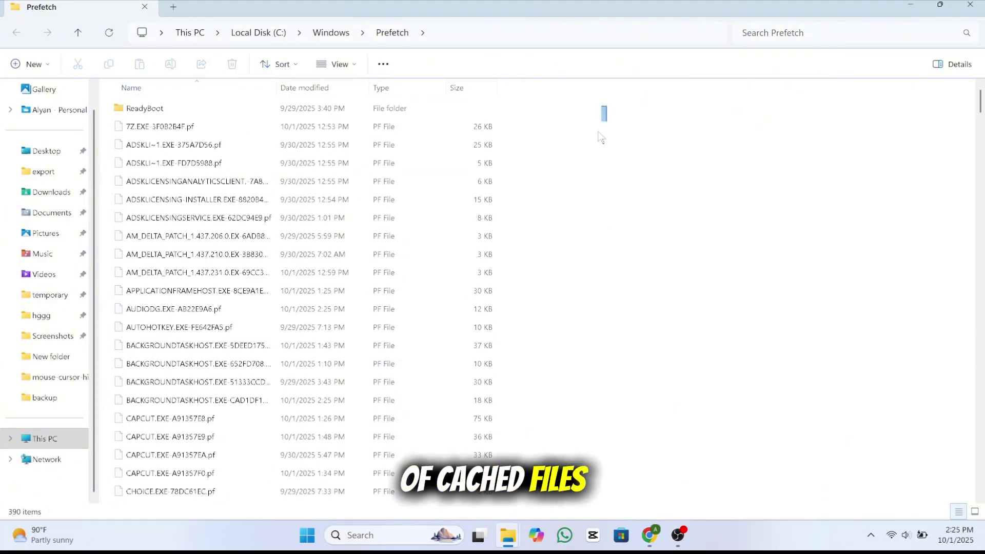
left_click_drag(601, 137, 288, 502)
scroll(209, 345, "up", 4)
scroll(210, 345, "up", 10)
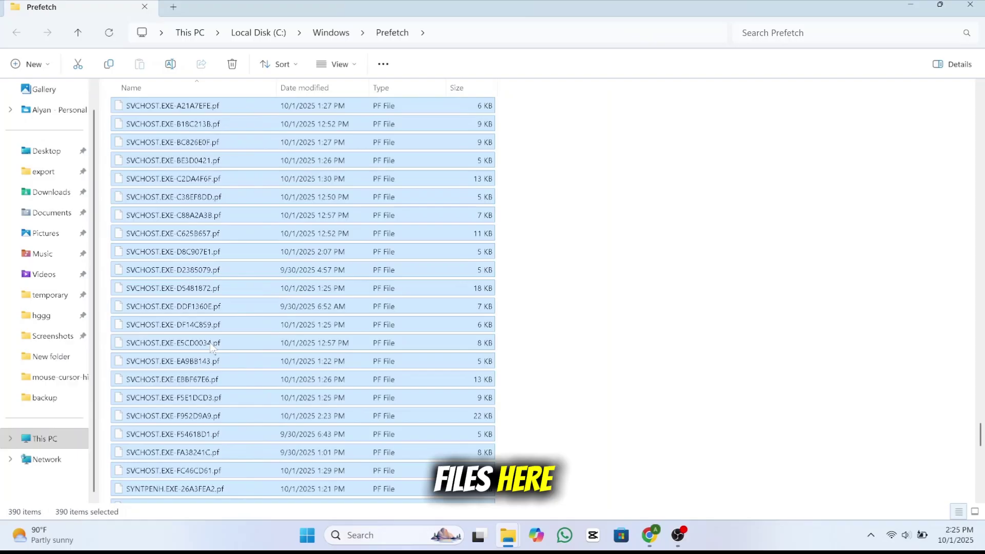
- Delete all Prefetch files, skipping the in-use ones, leaving seven files
right_click(260, 198)
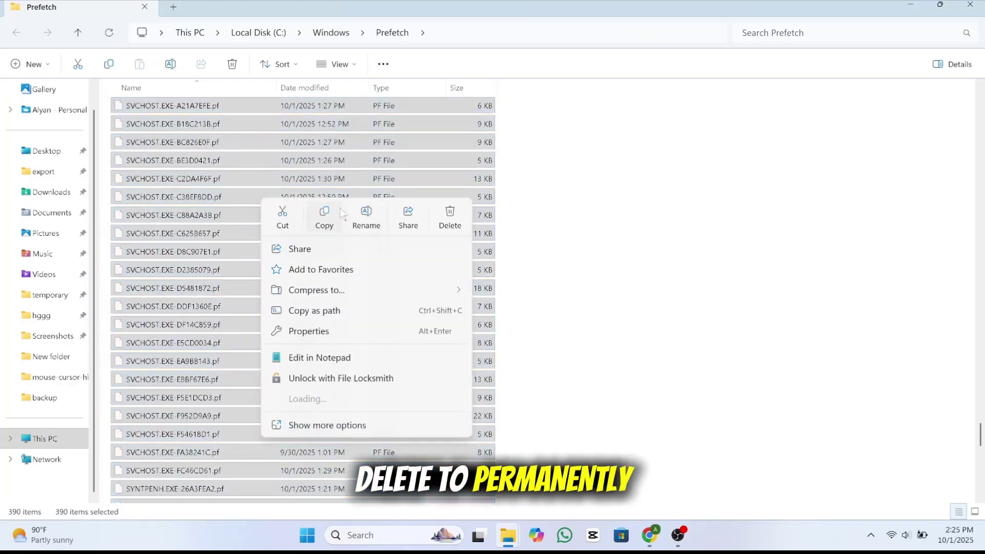
left_click(450, 223)
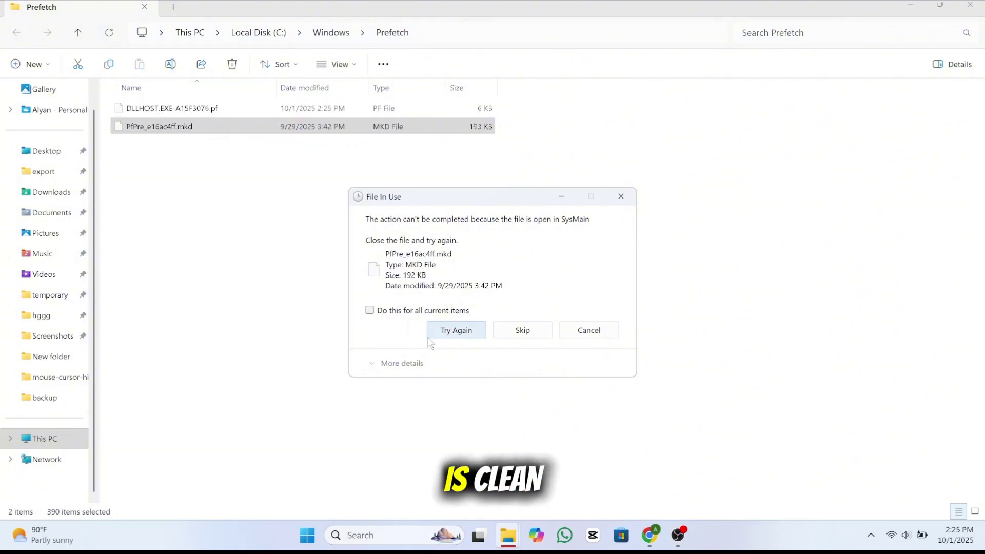
left_click(509, 331)
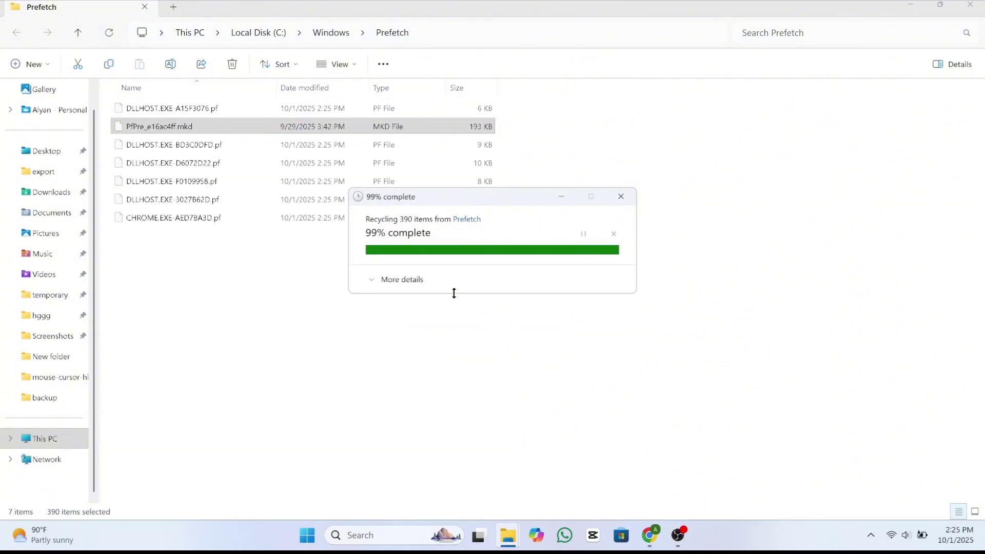
left_click(626, 244)
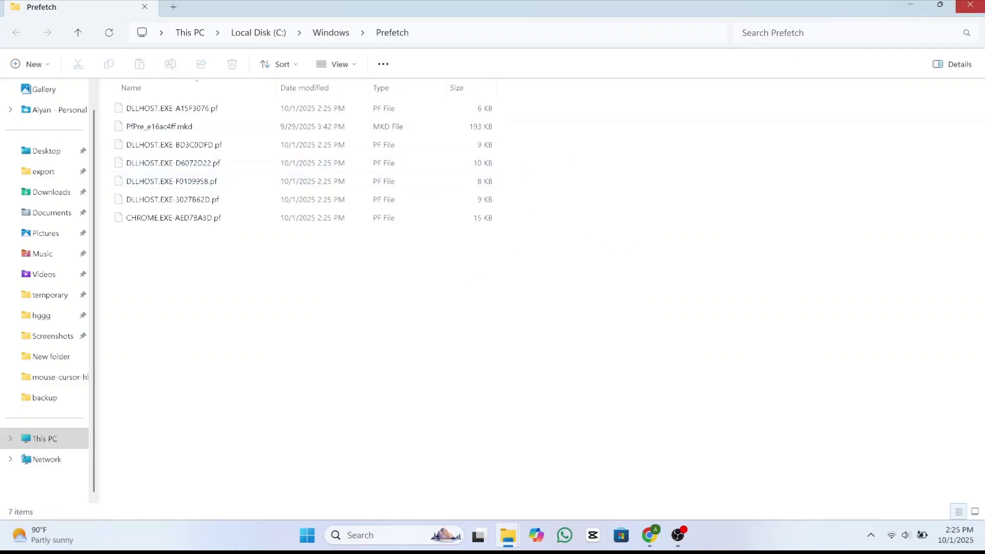
- Close the Prefetch window and run temp to open the Windows Temp folder
left_click(970, 6)
key("super+r")
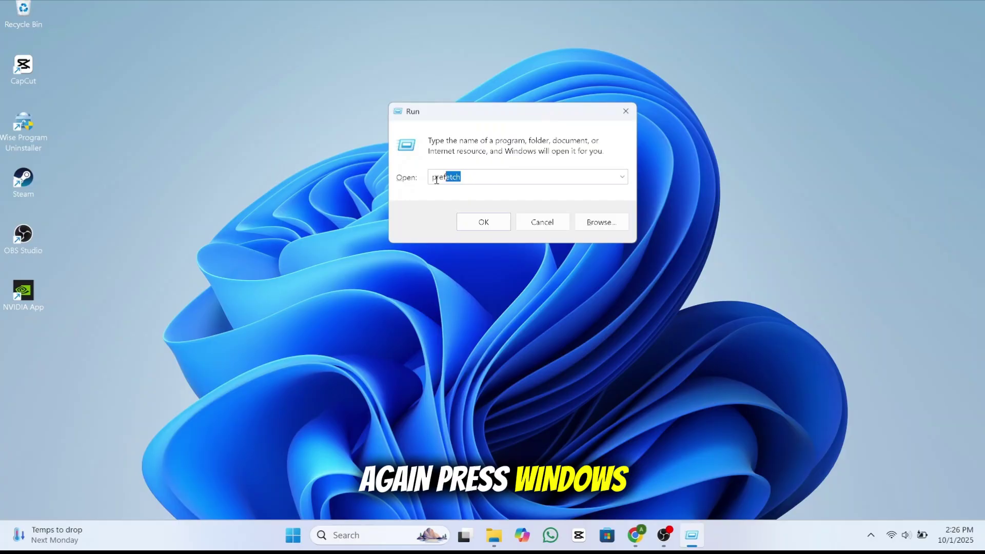
type("temp")
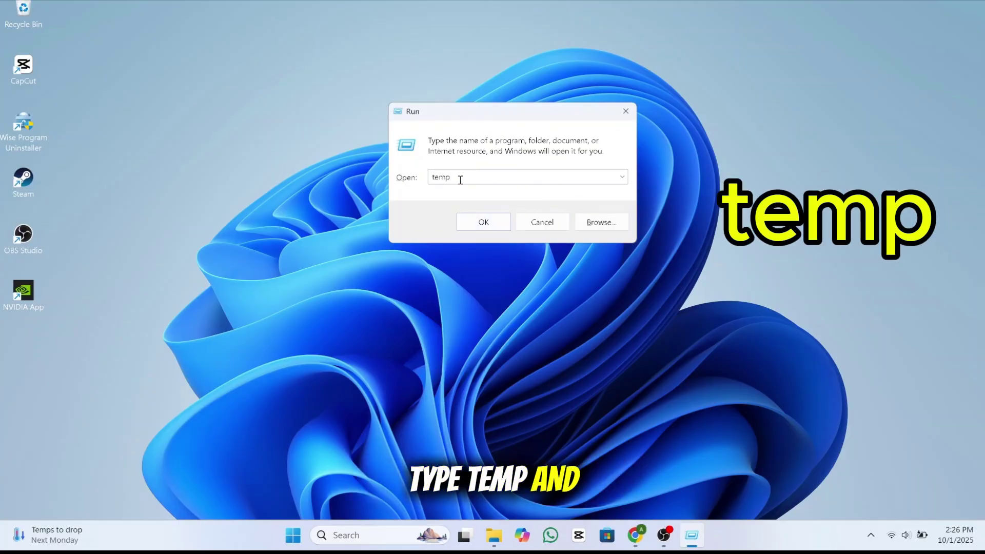
left_click(492, 222)
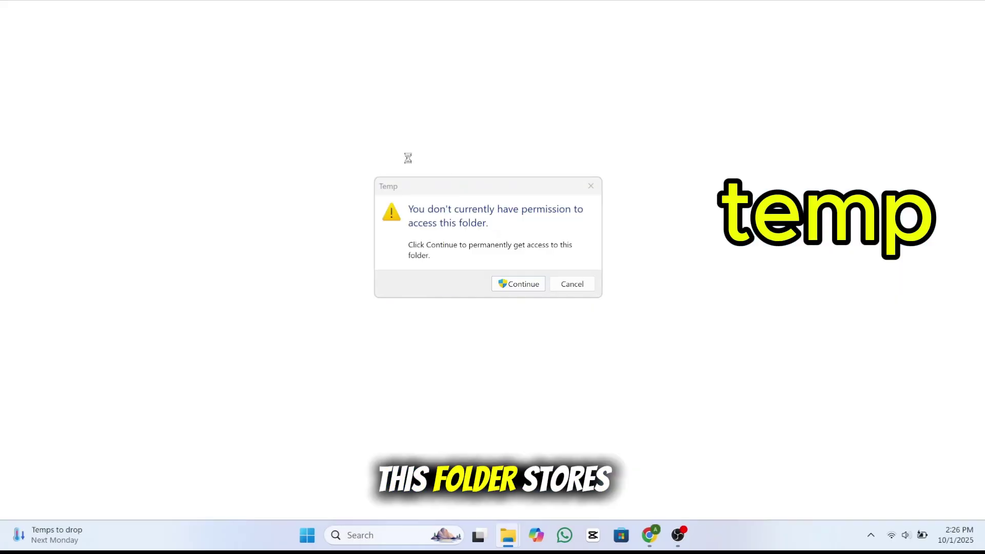
- Grant permanent access to Windows Temp and delete all 77 of its items
left_click(514, 285)
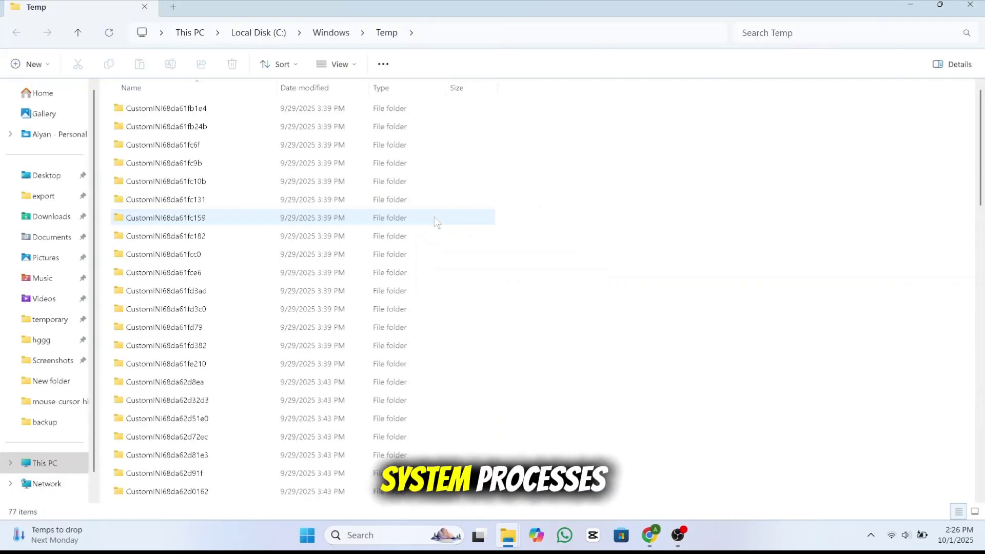
scroll(434, 221, "up", 5)
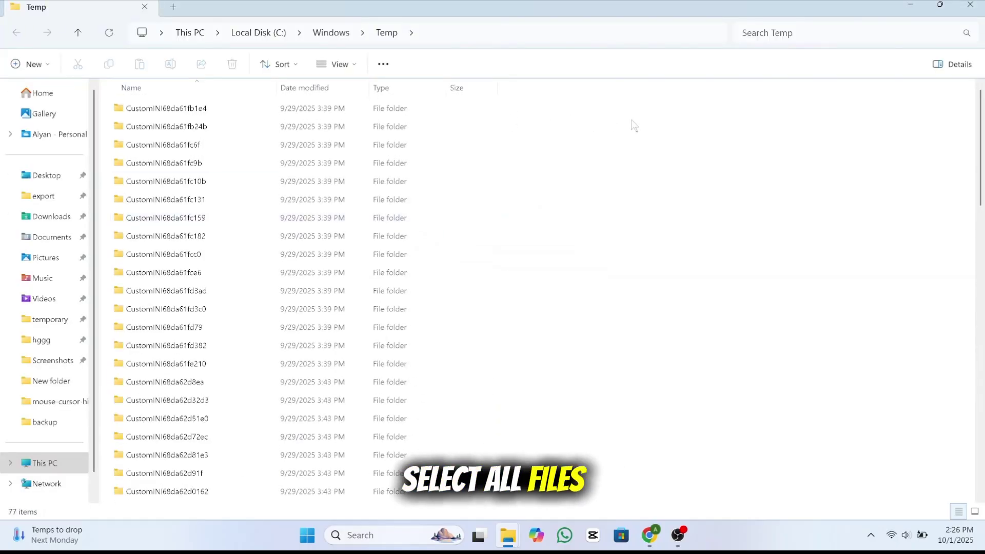
mouse_move(630, 119)
left_mouse_down()
mouse_move(344, 494)
mouse_move(197, 502)
left_mouse_up()
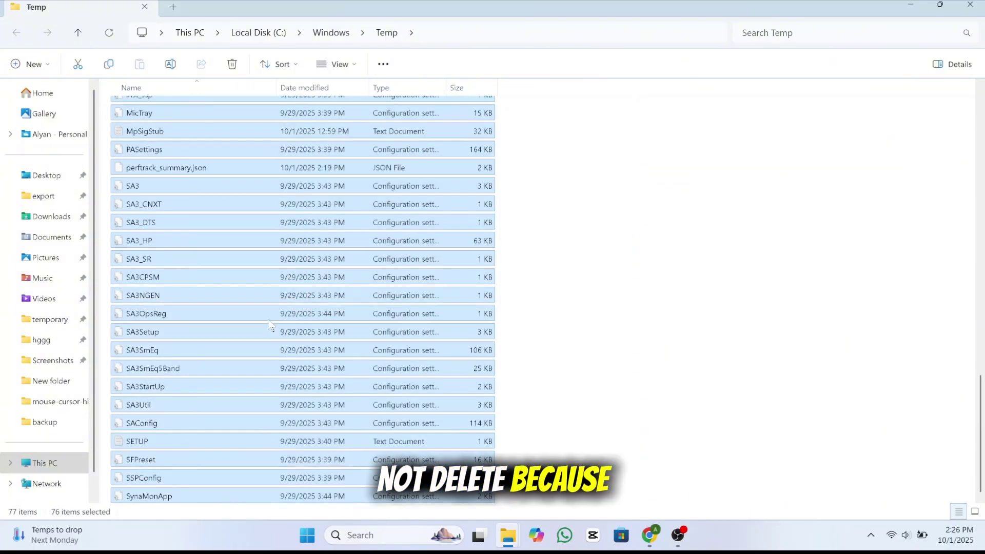
right_click(295, 207)
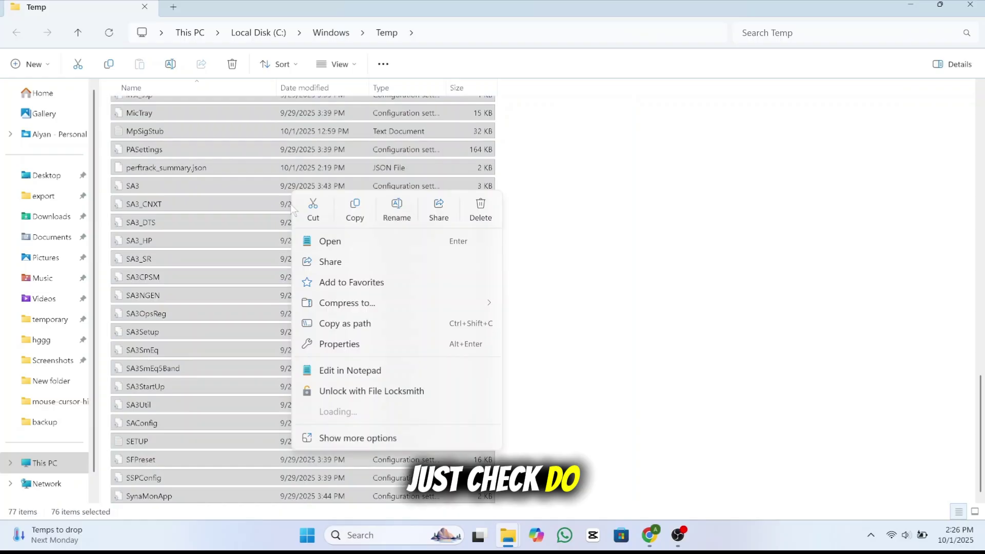
left_click(463, 206)
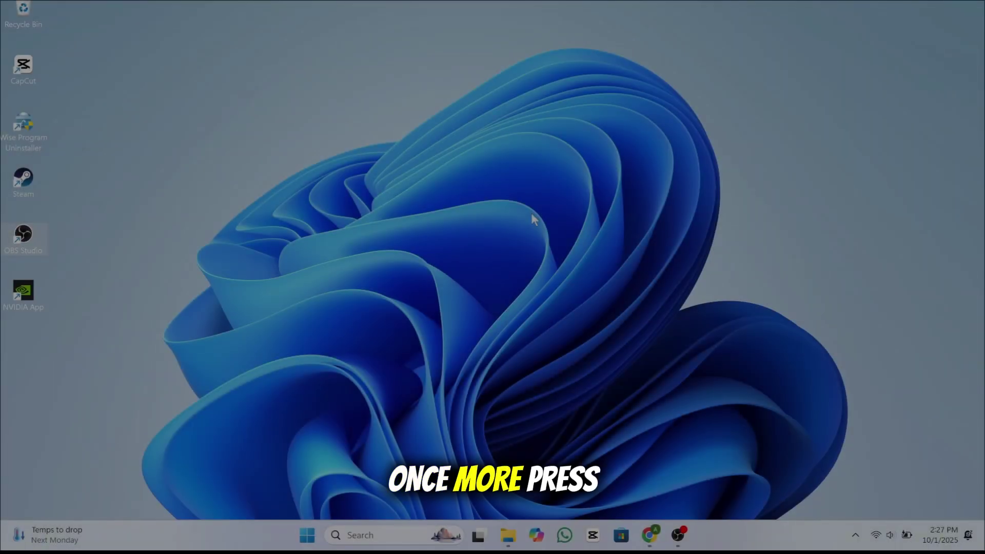
- Bring up the Run dialog again with %temp% entered as the location
key("super")
key("super+r")
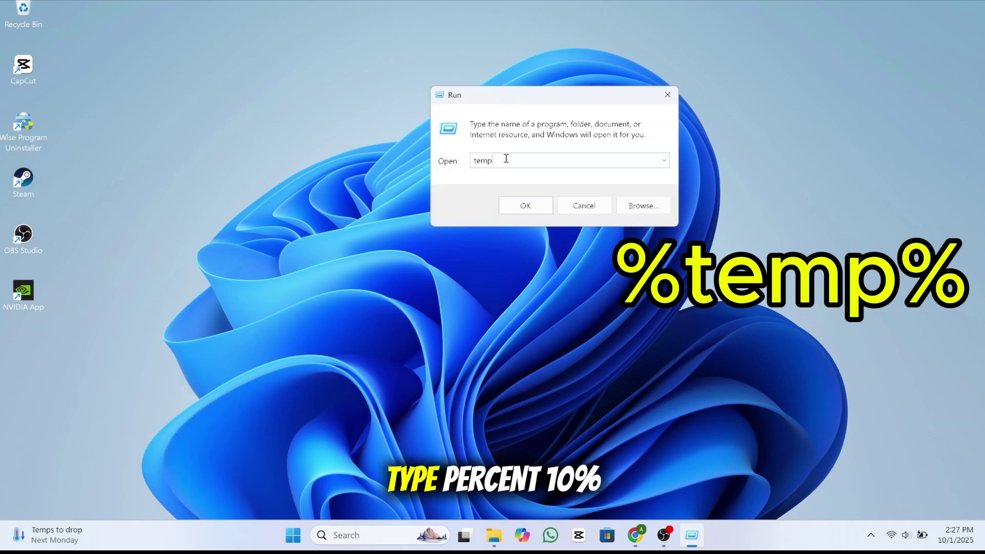
type("%temp%")
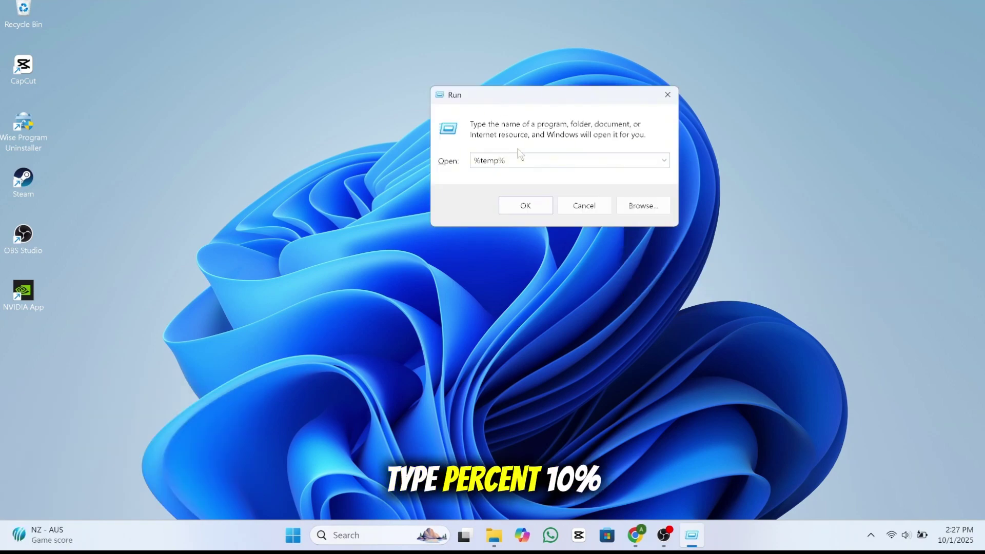
left_click_drag(528, 160, 453, 170)
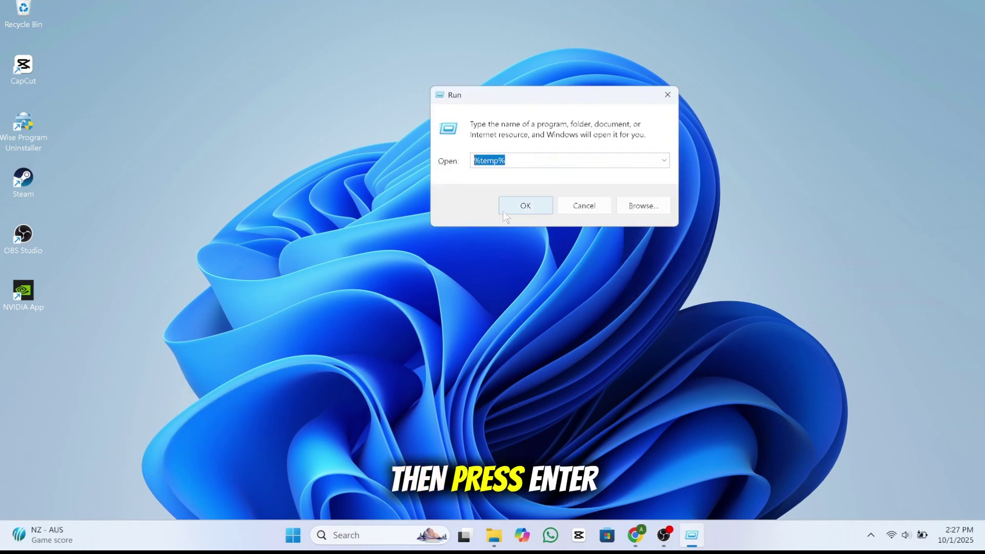
- Open the user Temp folder and delete everything, skipping the 47 in-use items
left_click(524, 208)
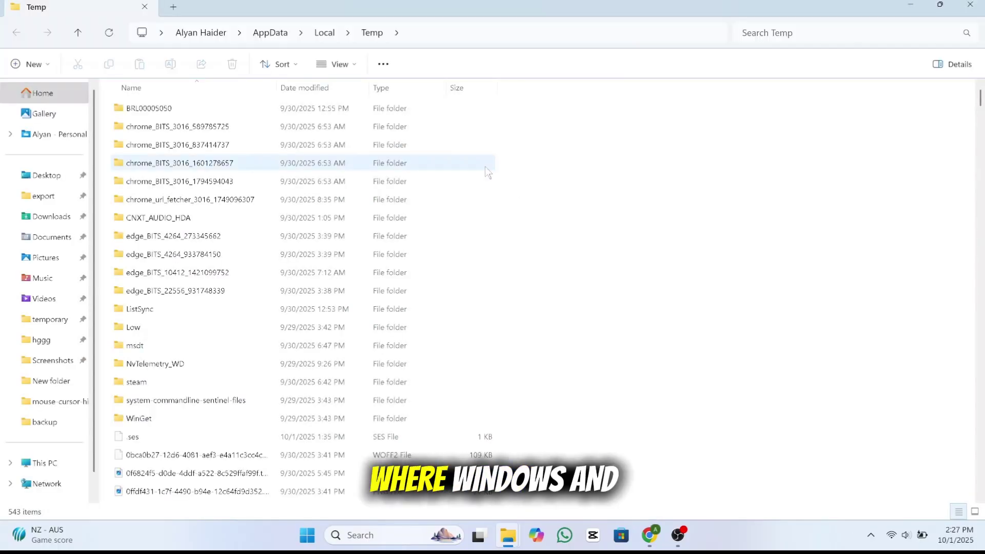
left_click_drag(589, 116, 239, 503)
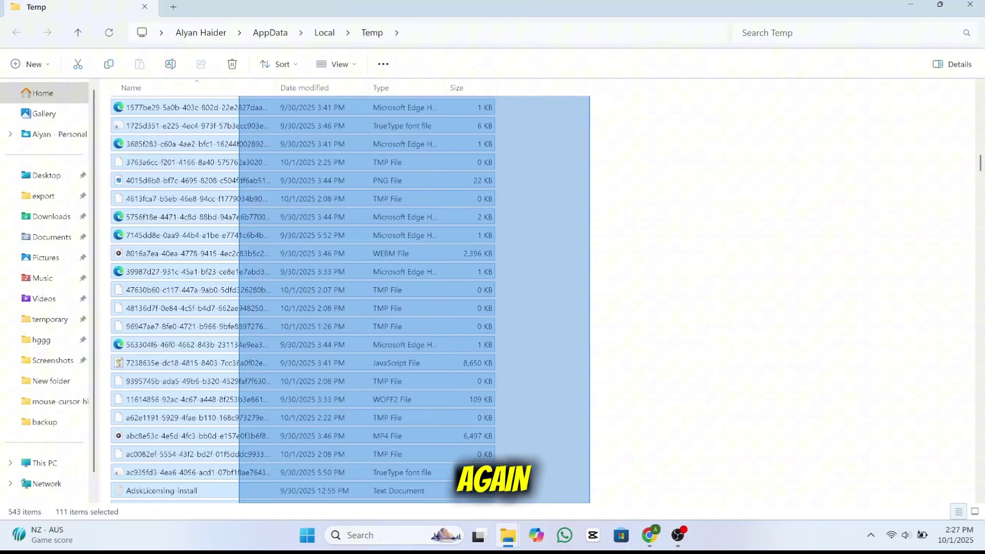
left_click_drag(239, 504, 331, 262)
key("ctrl+a")
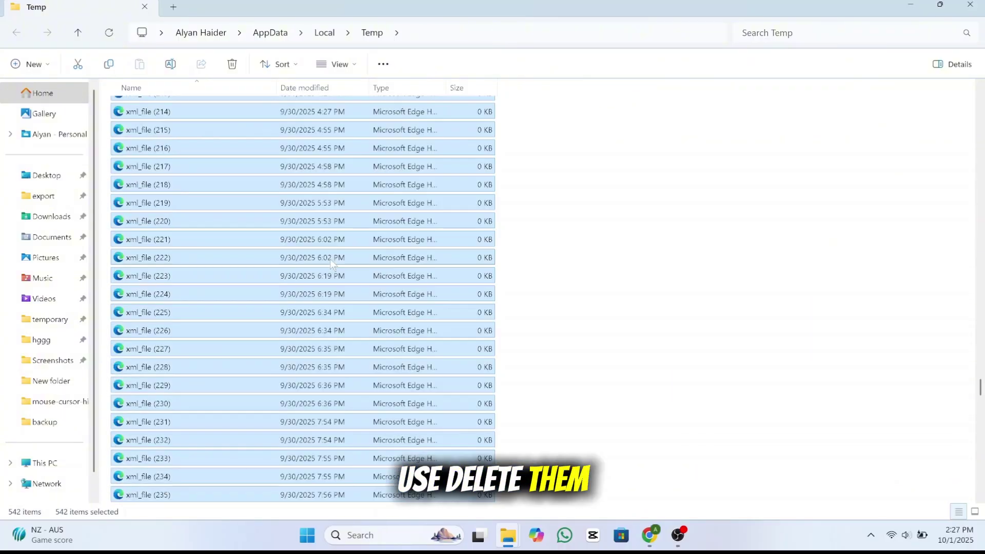
scroll(332, 263, "down", 9)
right_click(333, 263)
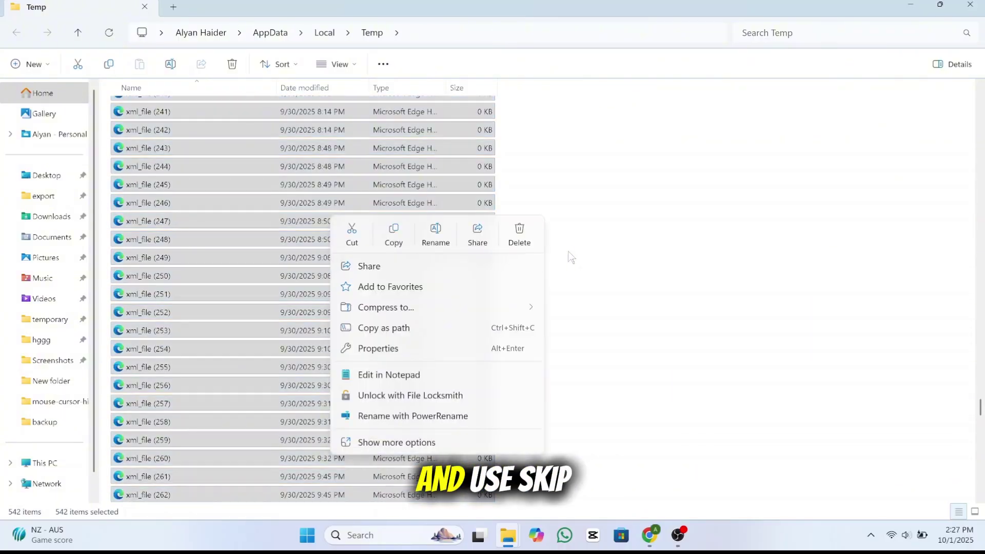
left_click(519, 233)
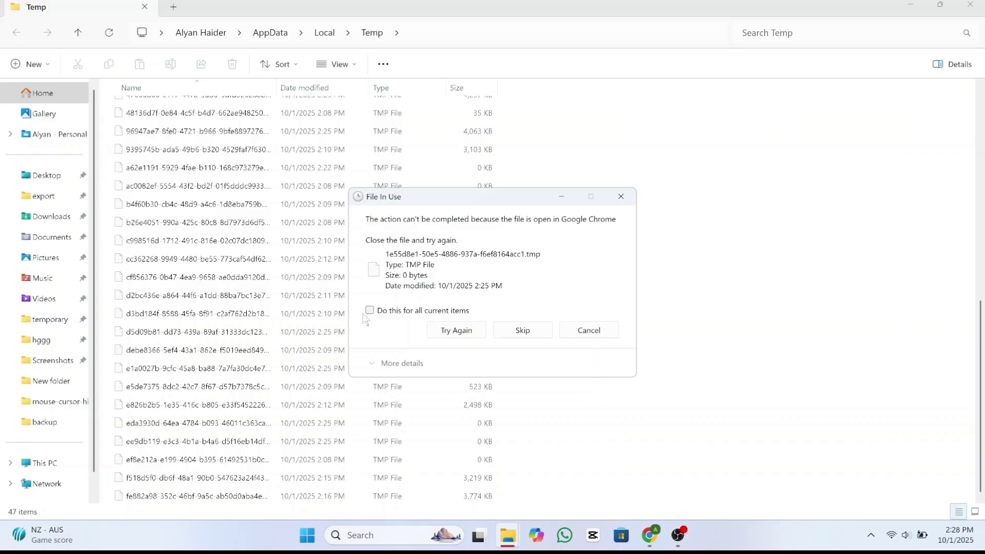
left_click(528, 333)
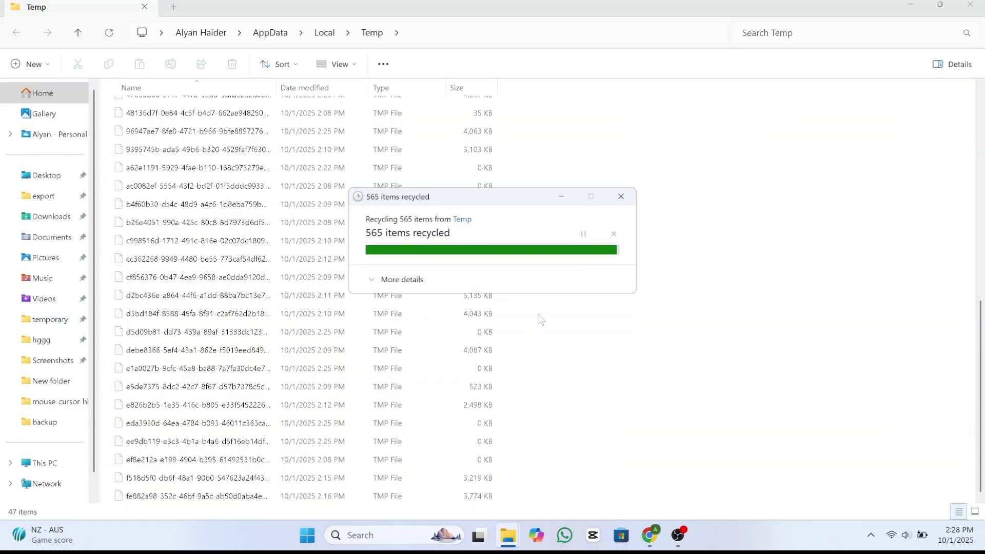
scroll(638, 319, "up", 4)
scroll(637, 318, "up", 4)
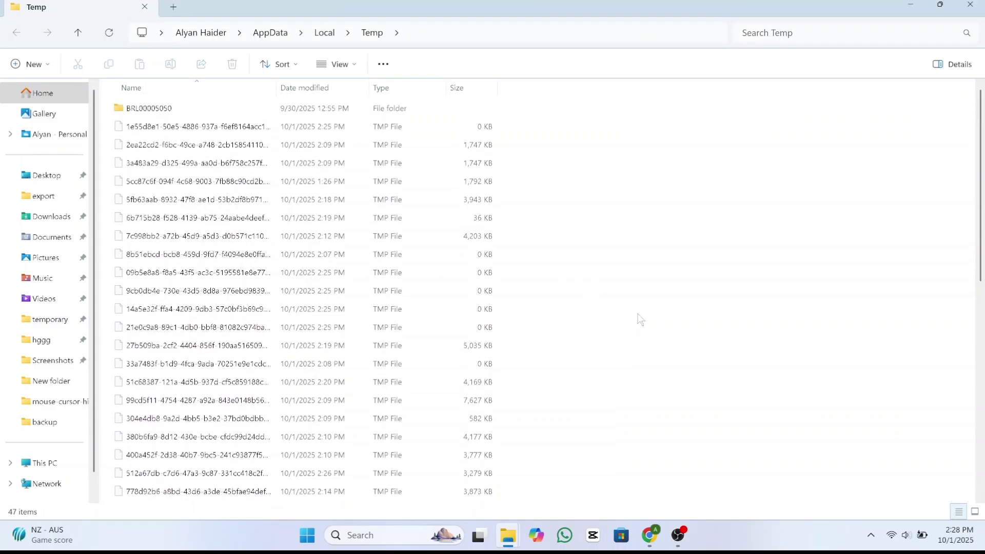
left_click_drag(604, 124, 646, 319)
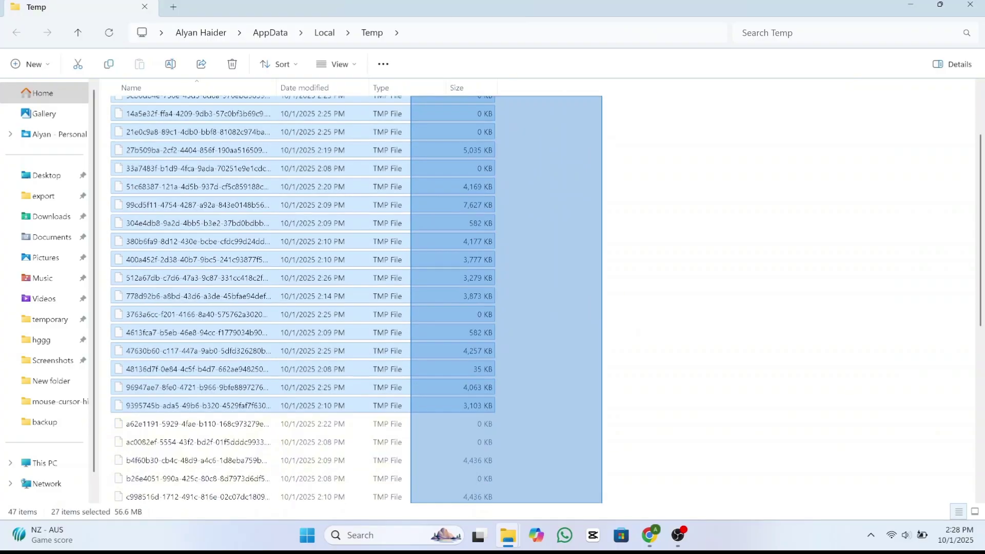
left_click(647, 319)
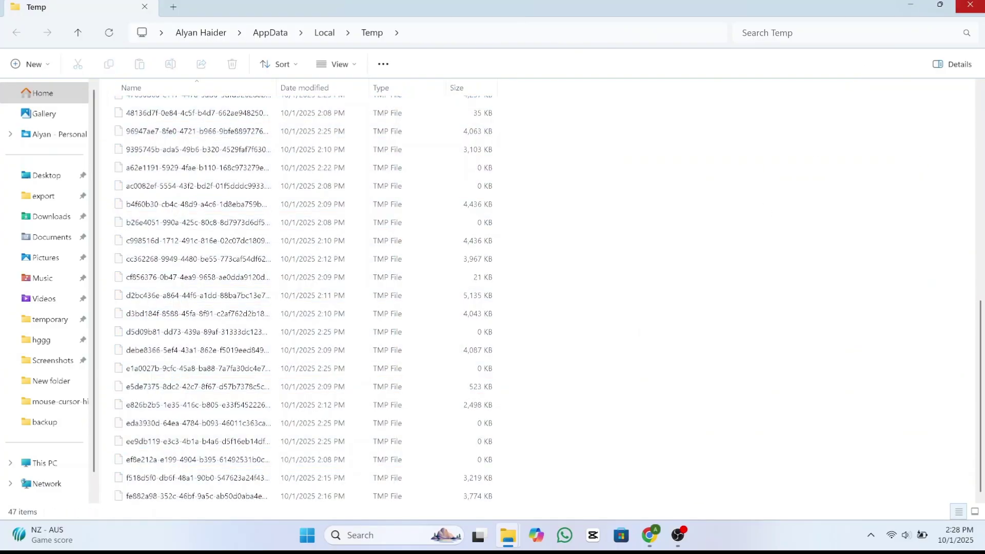
- Run cleanmgr to launch Disk Cleanup for drive C:
key("super+r")
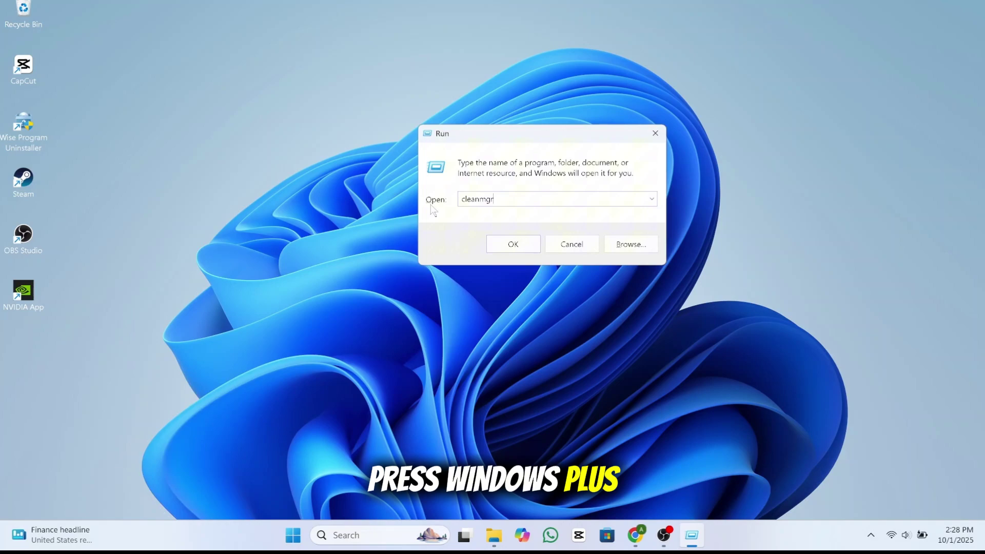
double_click(499, 200)
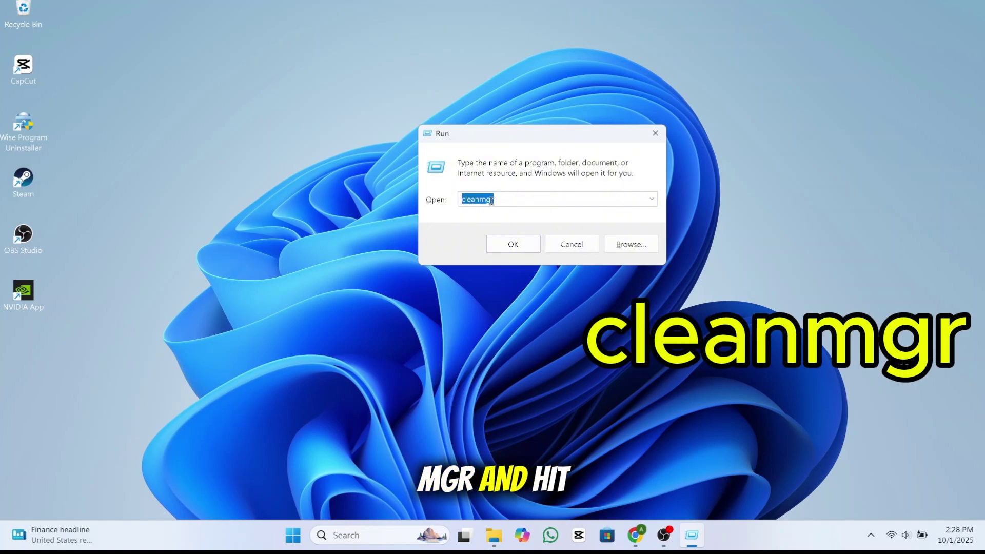
left_click(492, 247)
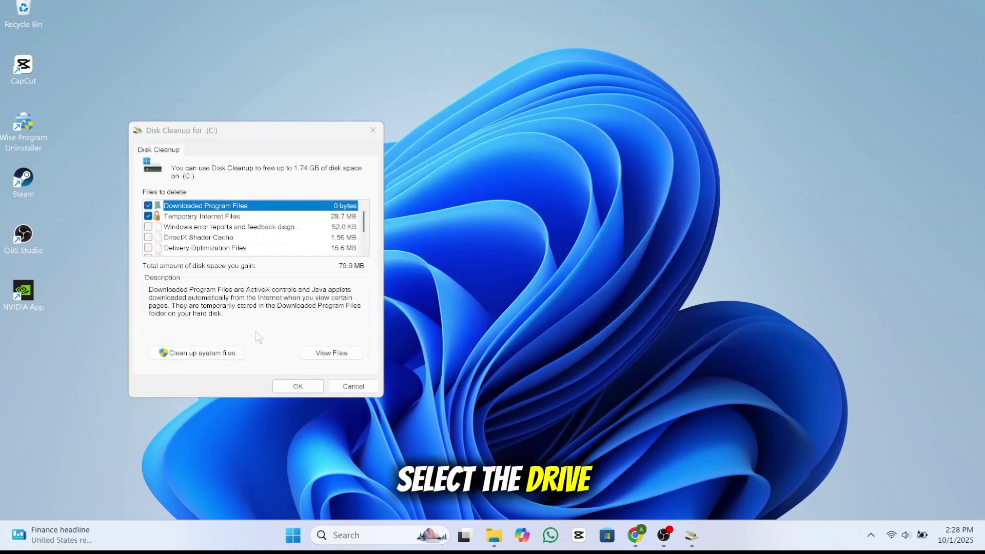
- Tick Delivery Optimization Files and Temporary files (1.74 GB total) and confirm permanent deletion
left_click_drag(287, 135, 560, 95)
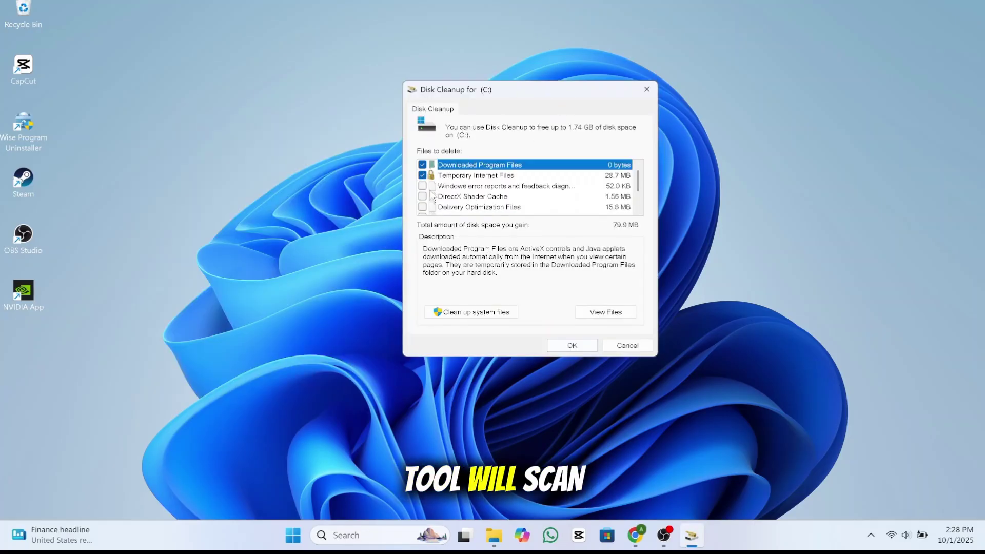
left_click(423, 208)
scroll(427, 206, "down", 1)
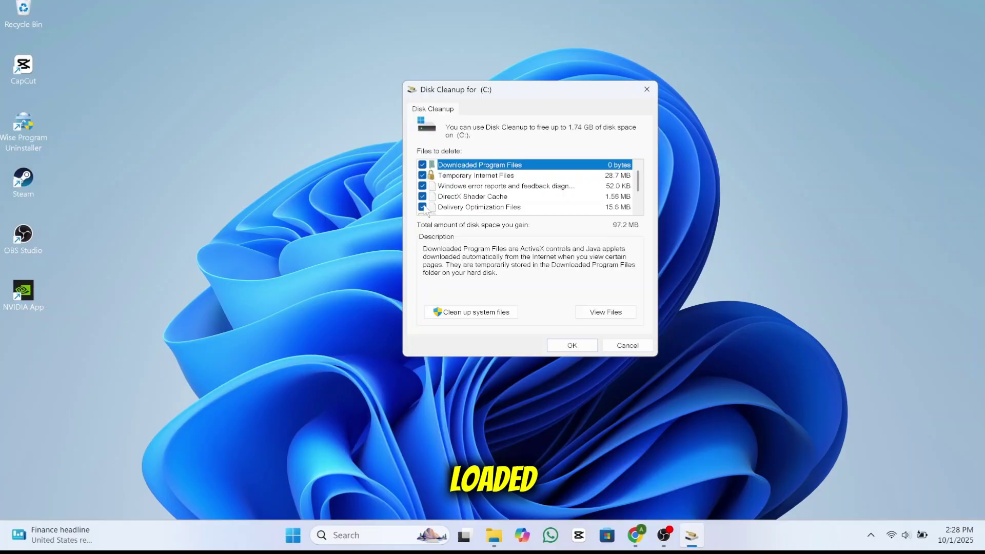
left_click(423, 197)
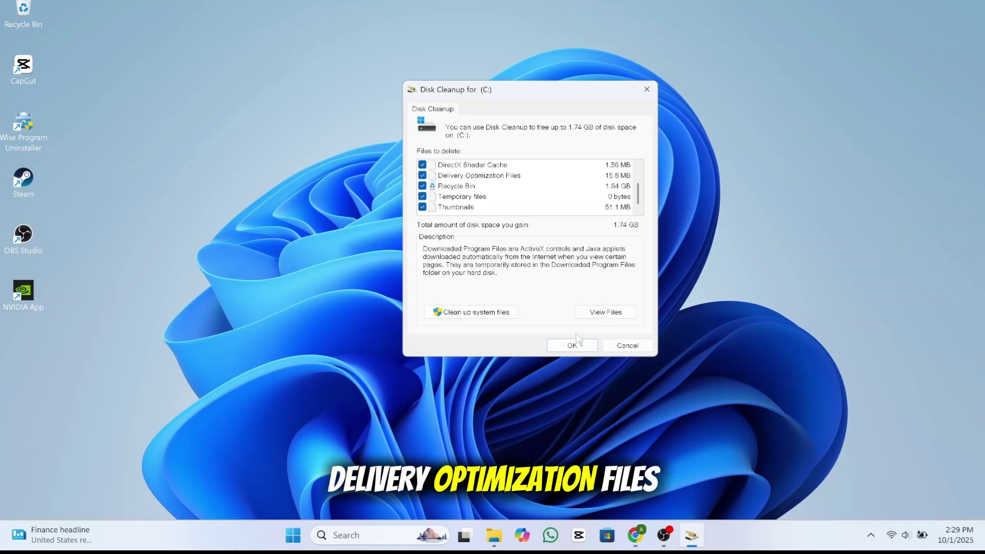
left_click(572, 346)
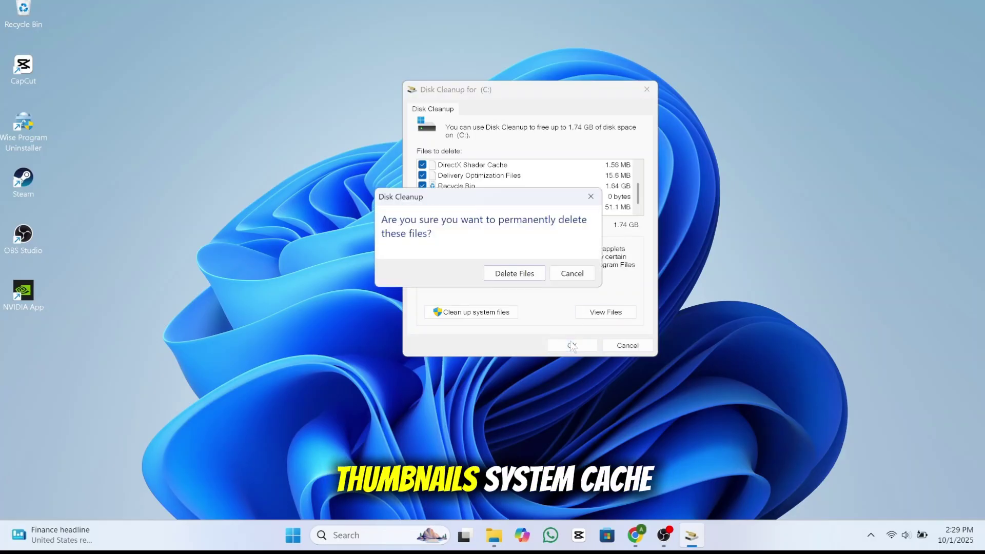
left_click(514, 275)
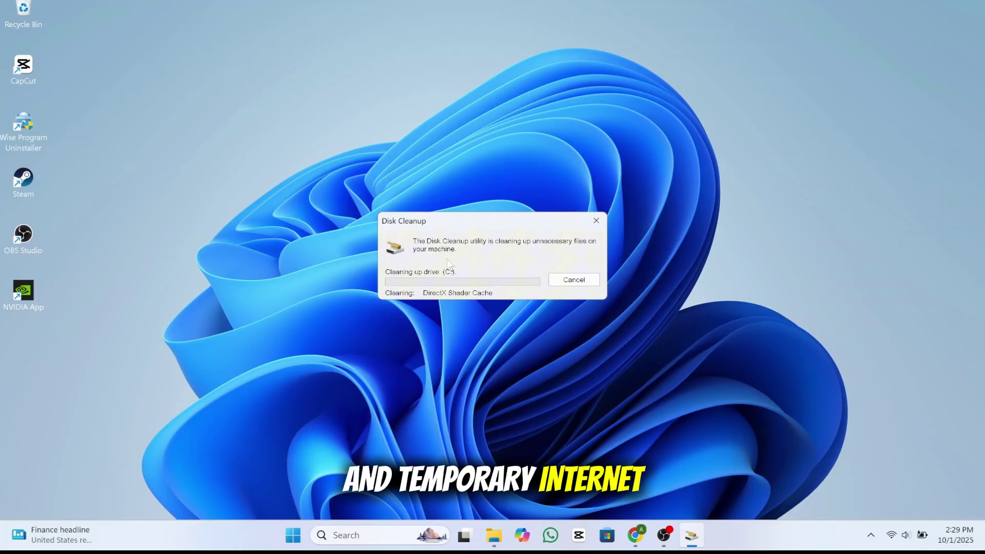